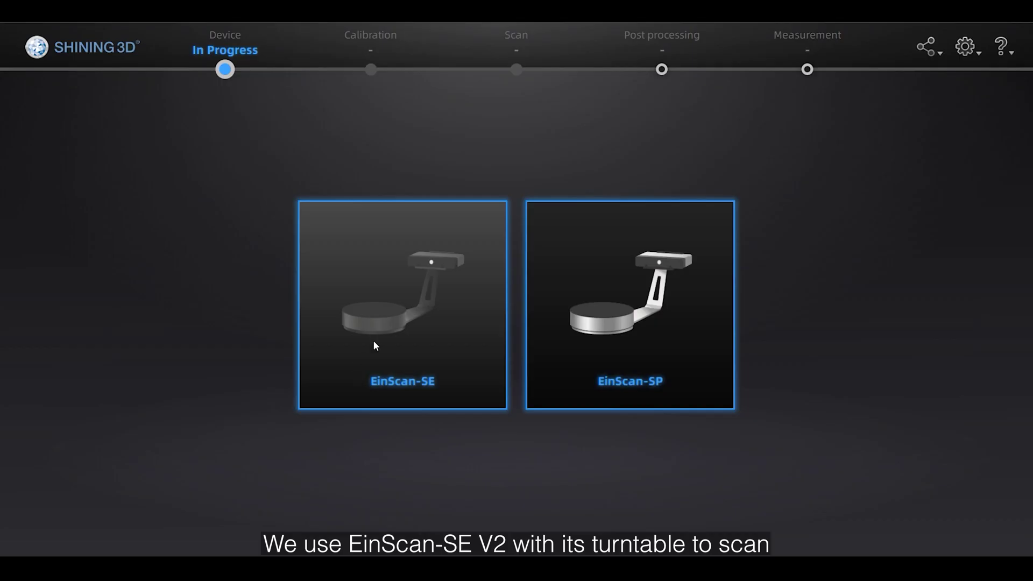
Step: Create the 'Einscan SE V2 scan peanut' project on EinScan-SE and start a 12-step turntable scan
left_click(373, 342)
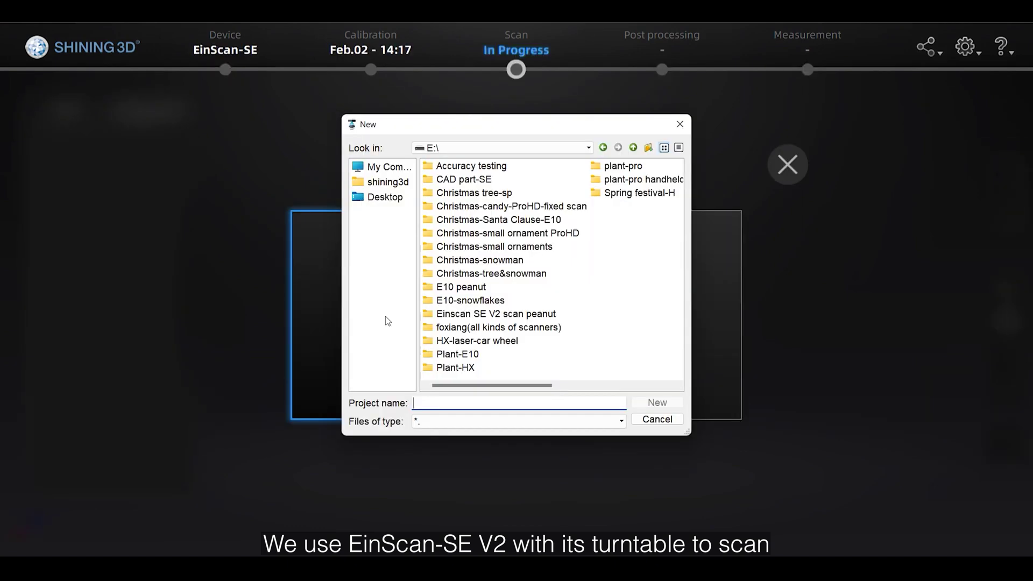
left_click(496, 314)
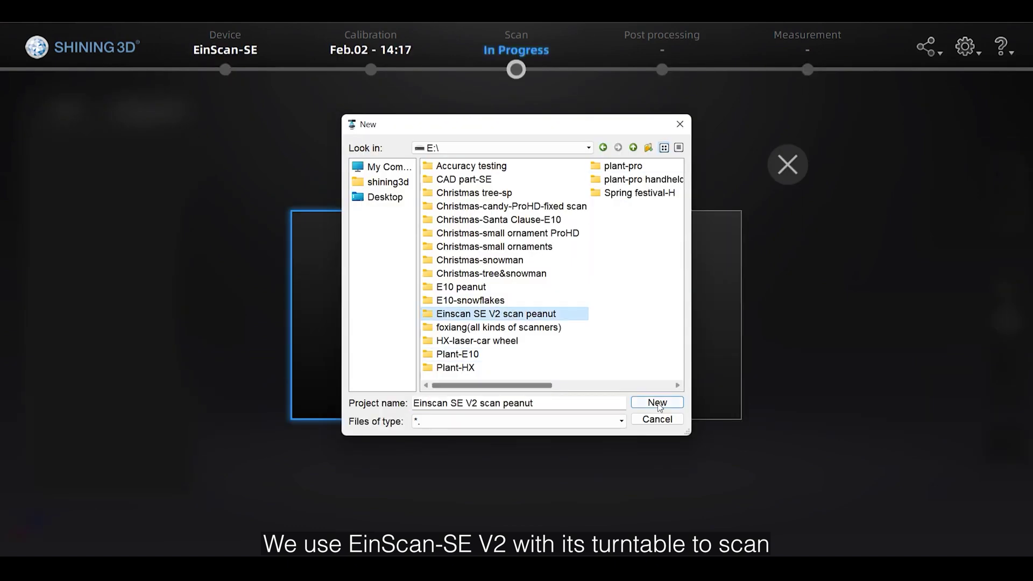
left_click(657, 403)
left_click(51, 399)
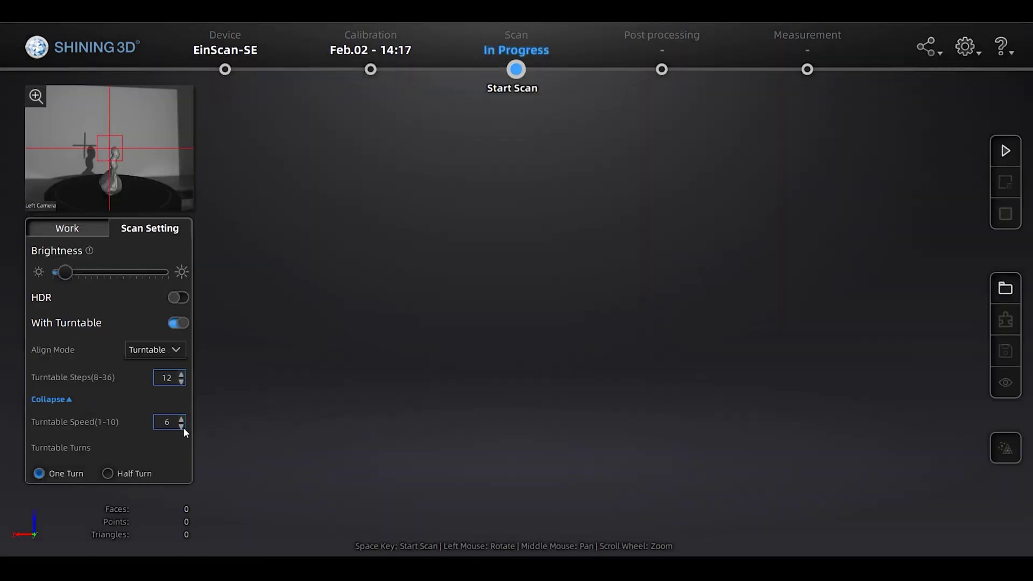
left_click(1006, 152)
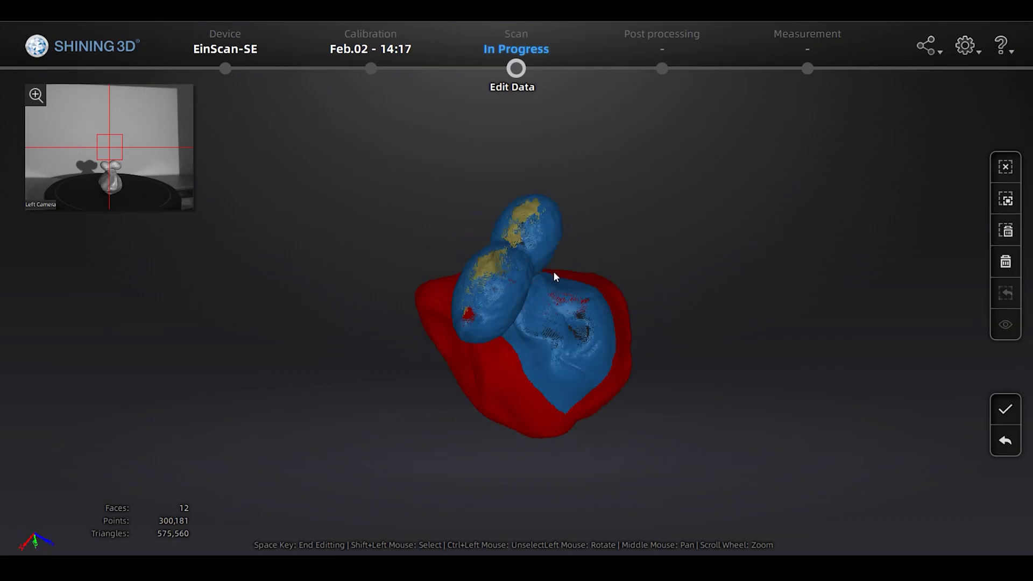
Step: Delete the clay base under the peanut and mesh it as a watertight, High Detail model
mouse_move(553, 271)
left_mouse_down()
mouse_move(479, 272)
mouse_move(559, 281)
left_mouse_up()
key("Delete")
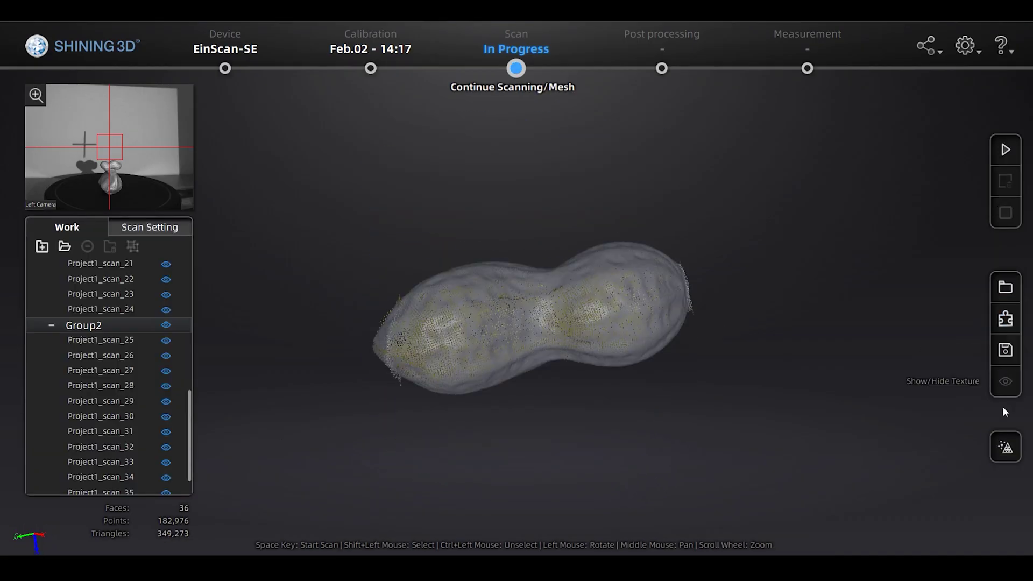
left_click(1005, 445)
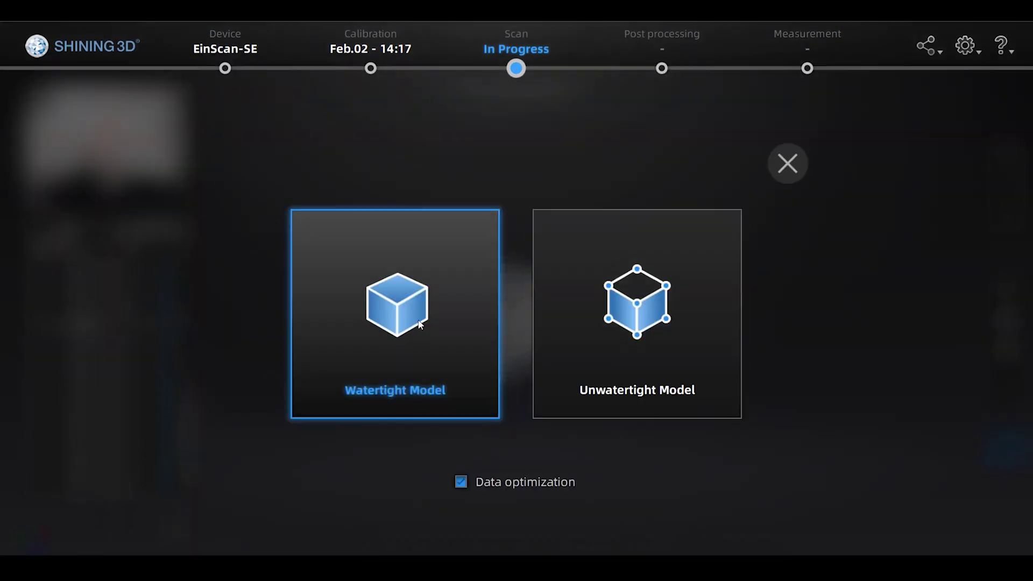
left_click(420, 324)
left_click(374, 299)
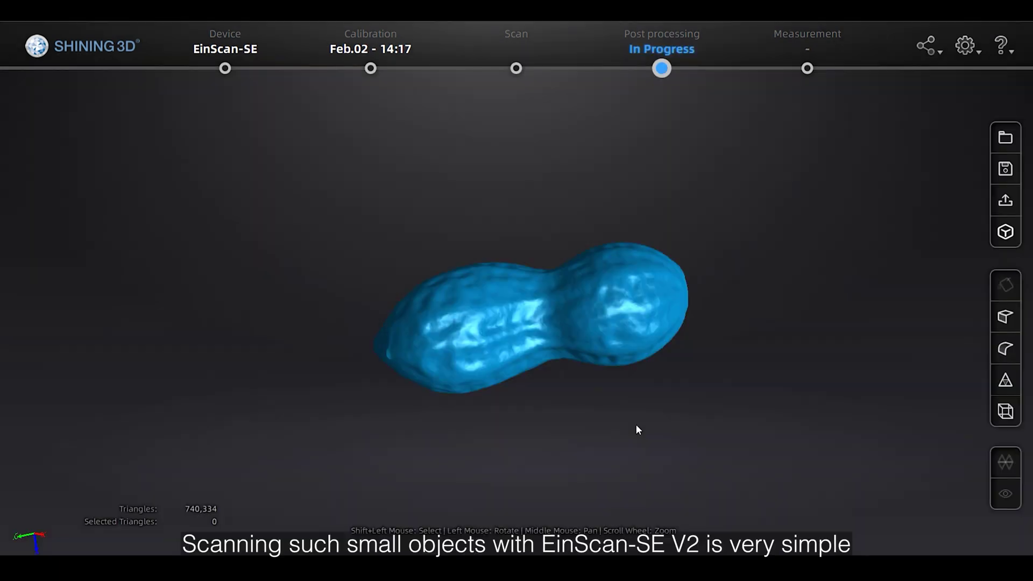
left_click_drag(636, 429, 817, 338)
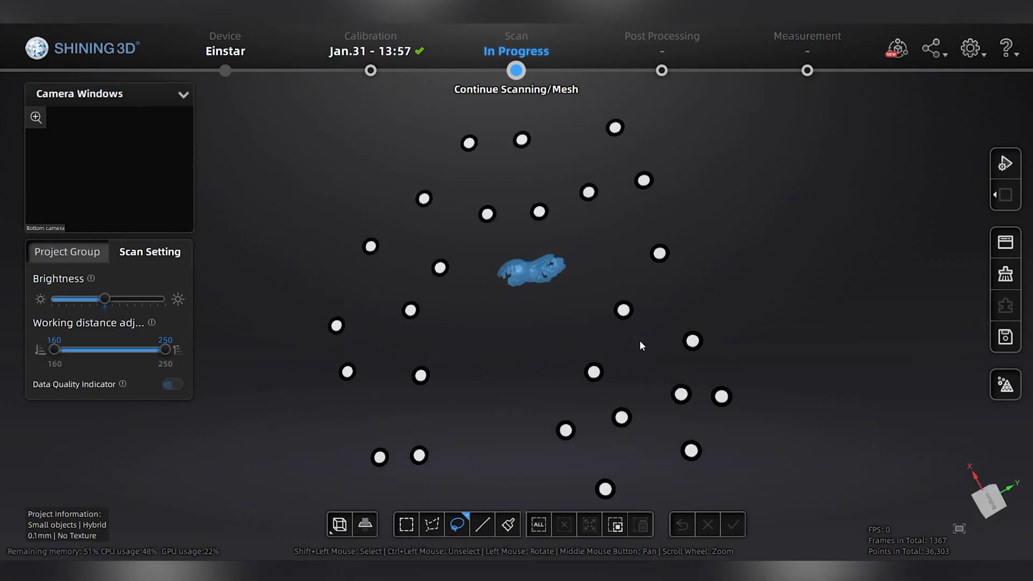
Step: Apply the Object, Small objects, Hybrid alignment and 0.1 mm settings for the new peanut project
left_click(81, 259)
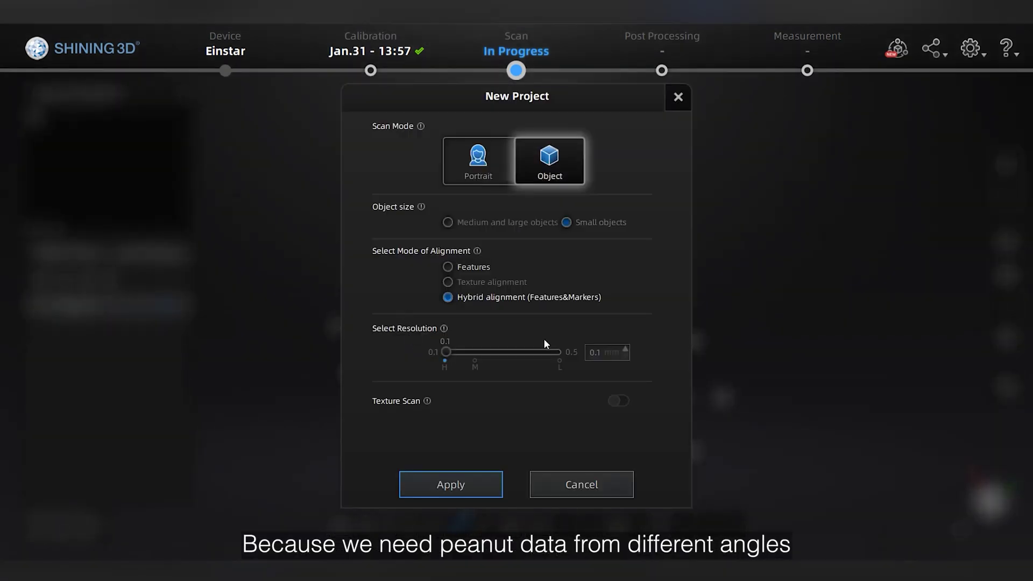
left_click(480, 481)
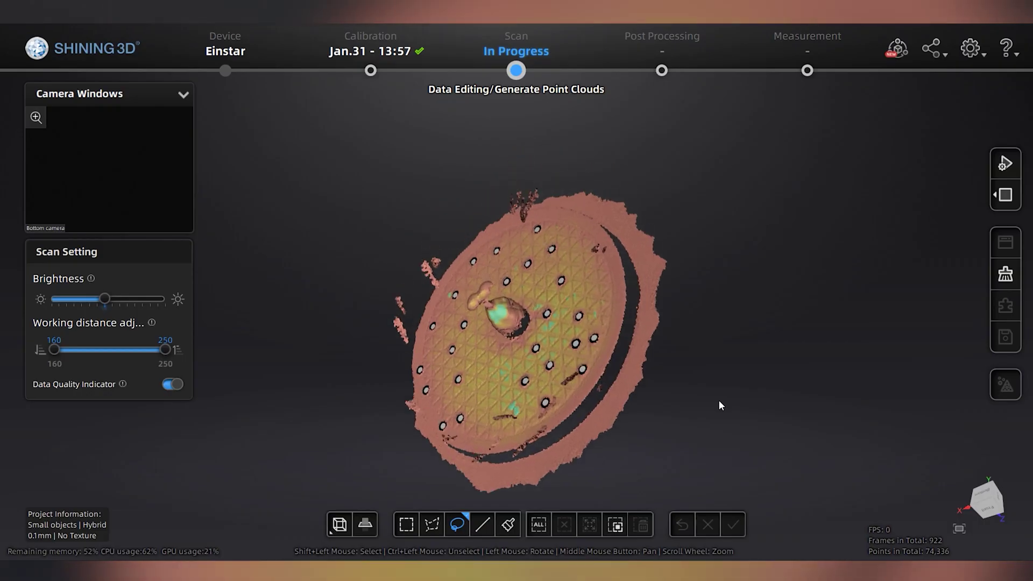
Step: Check the peanut point cloud edge-on and confirm to generate the point clouds
left_click_drag(722, 404, 514, 239)
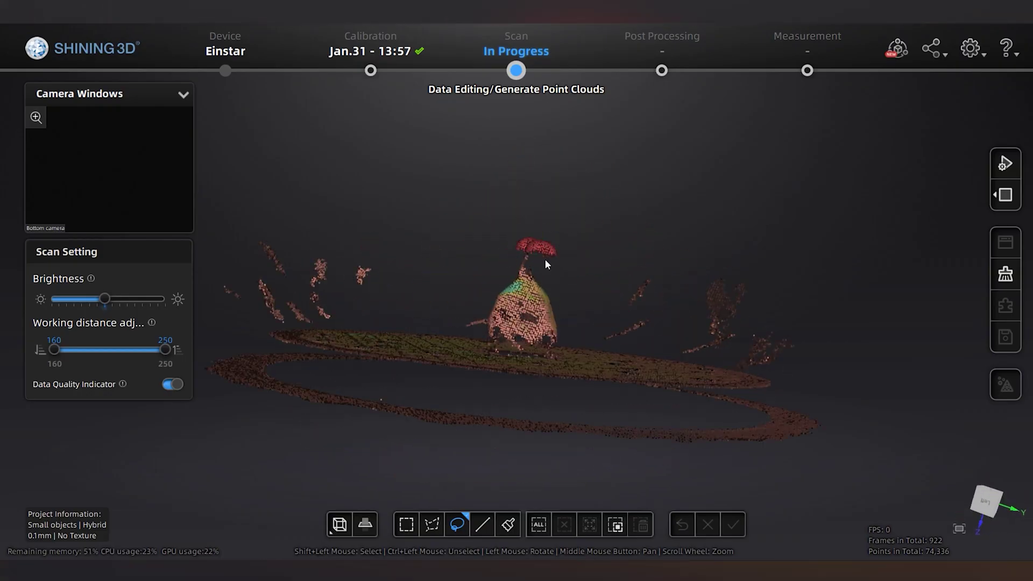
left_click(733, 525)
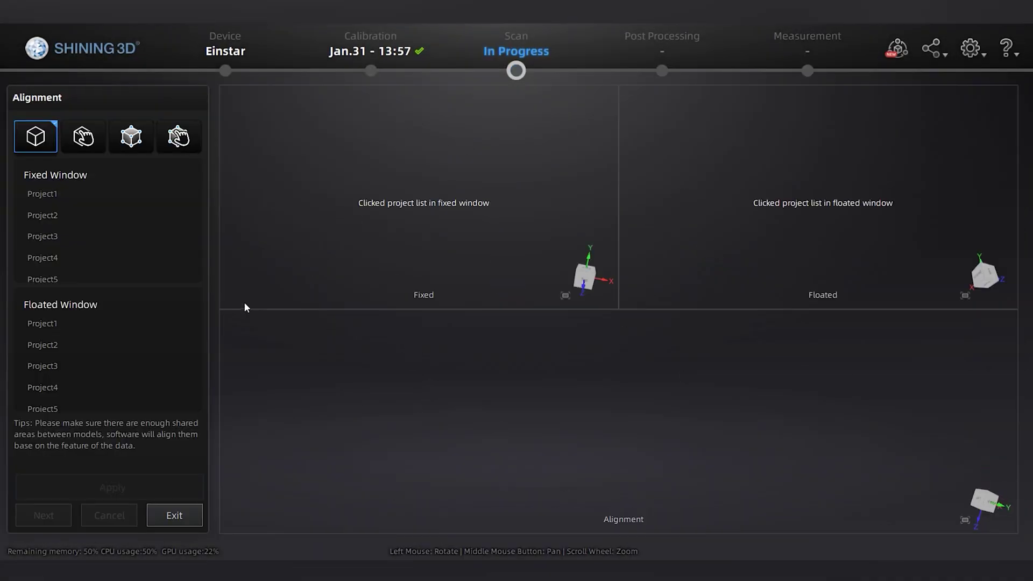
Step: Align Project2 through Project5 onto Project1, merging each into Group1
left_click(66, 343)
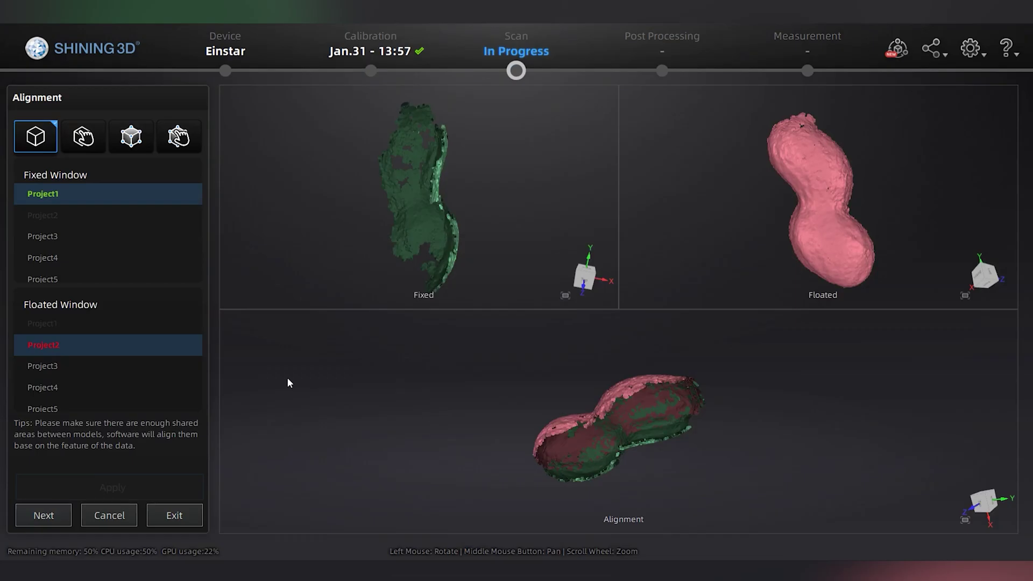
left_click(43, 516)
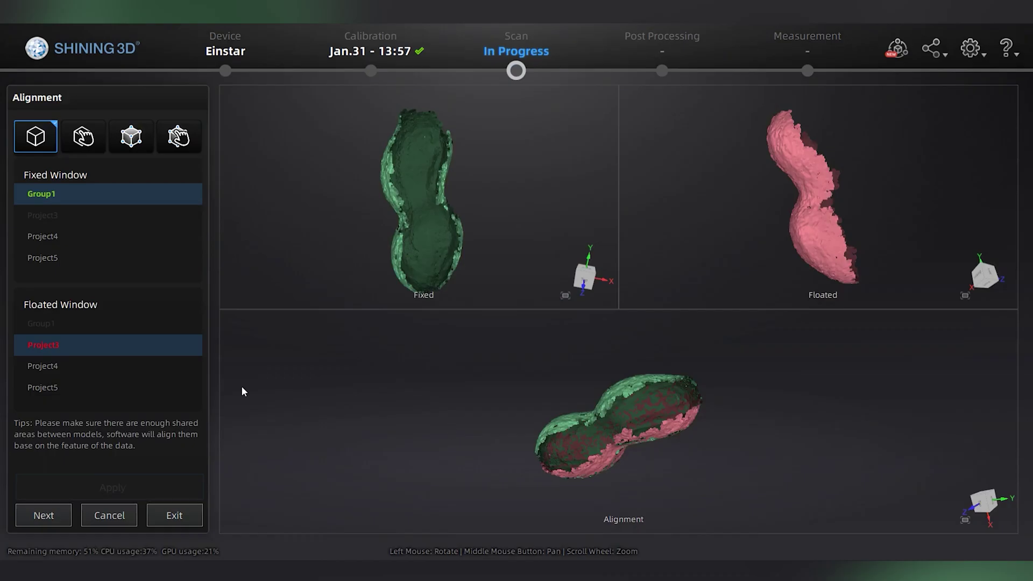
left_click(74, 487)
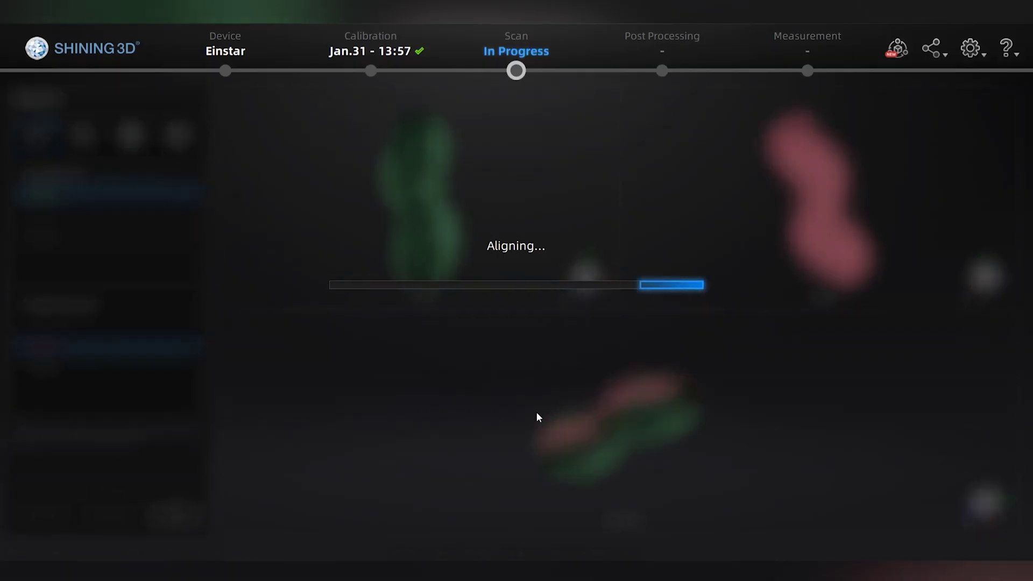
left_click(43, 514)
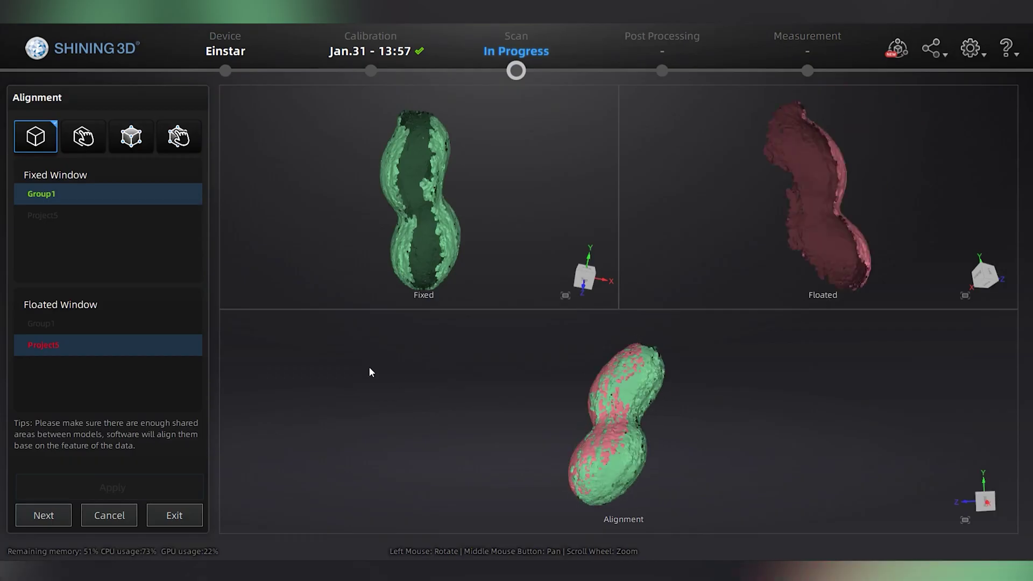
left_click_drag(371, 372, 667, 484)
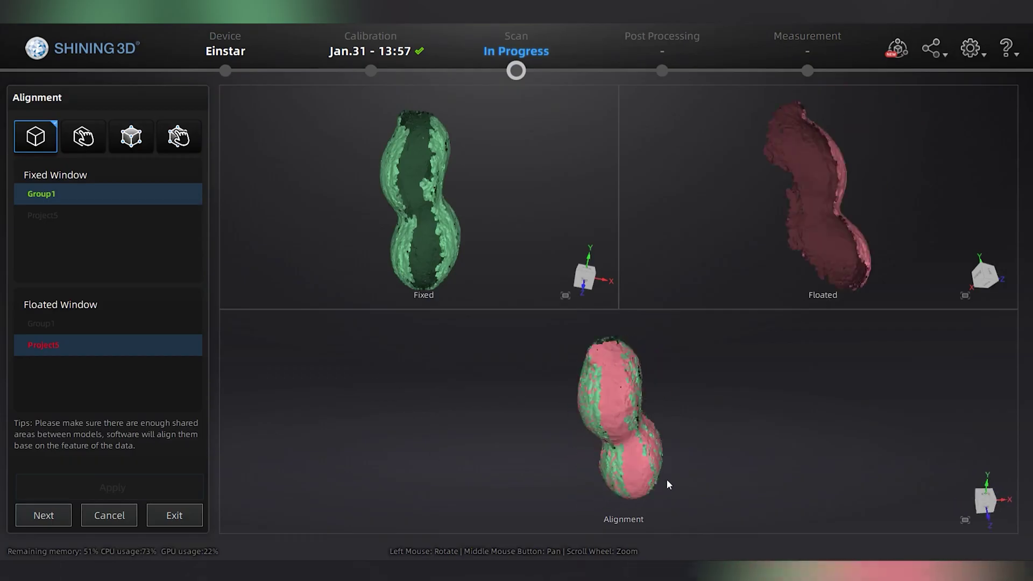
left_click(64, 518)
Step: Mesh the combined peanut scan in Post Processing with Filter Low and Smooth Low
left_click(186, 514)
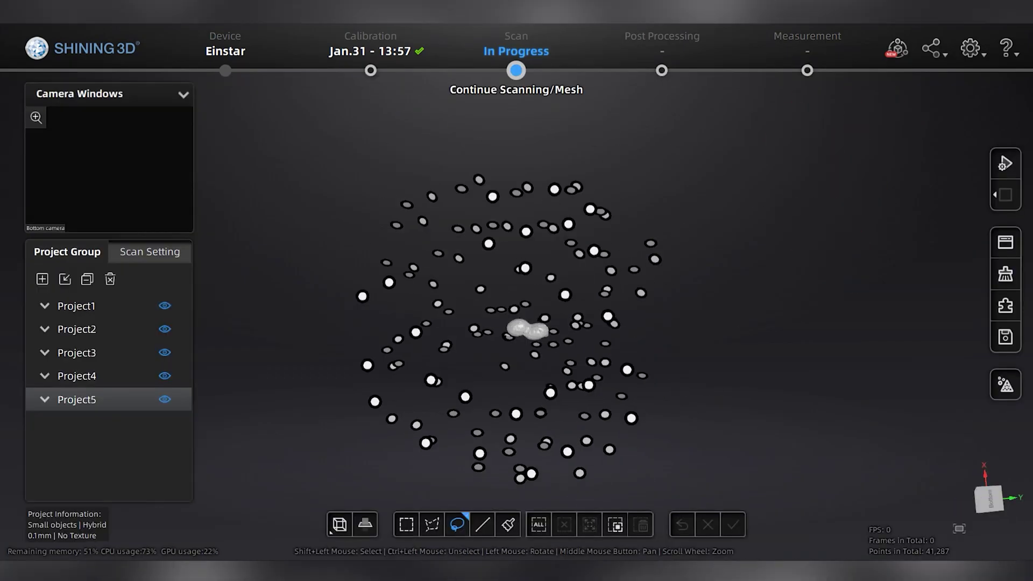
left_click(1004, 384)
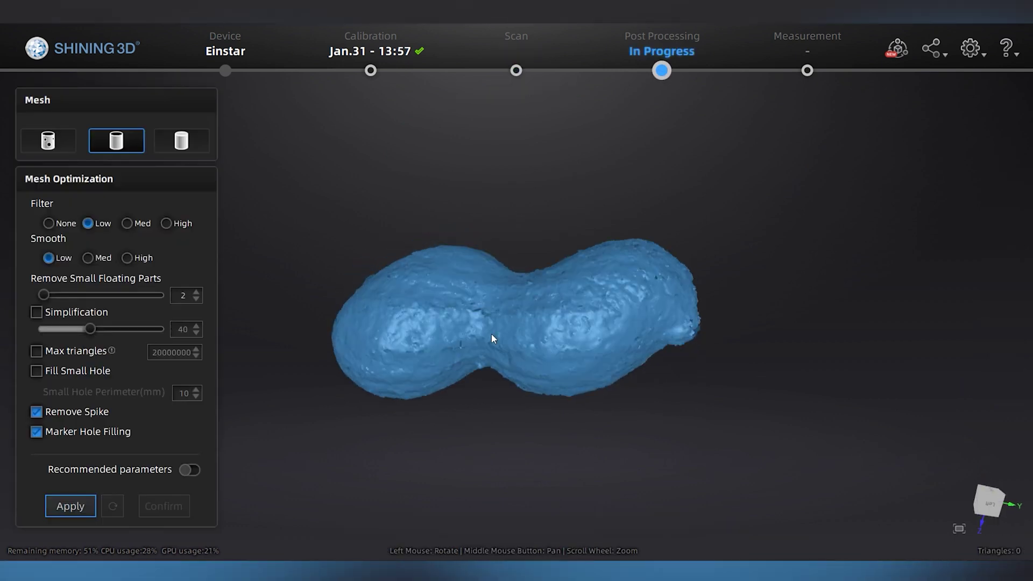
left_click(81, 512)
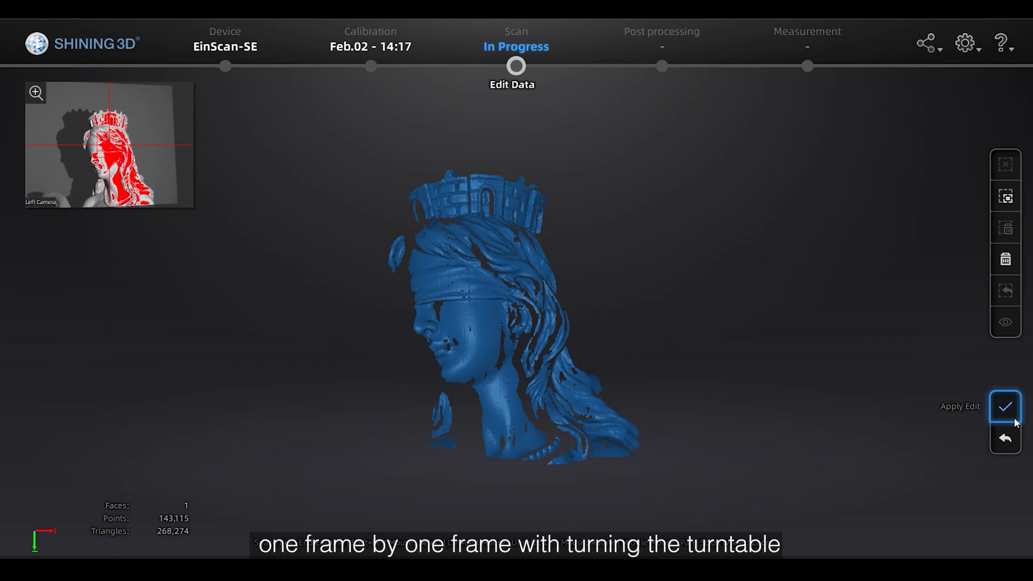
Step: Apply the pending sculpture edits, then run Global Optimization on the scan
left_click(1013, 418)
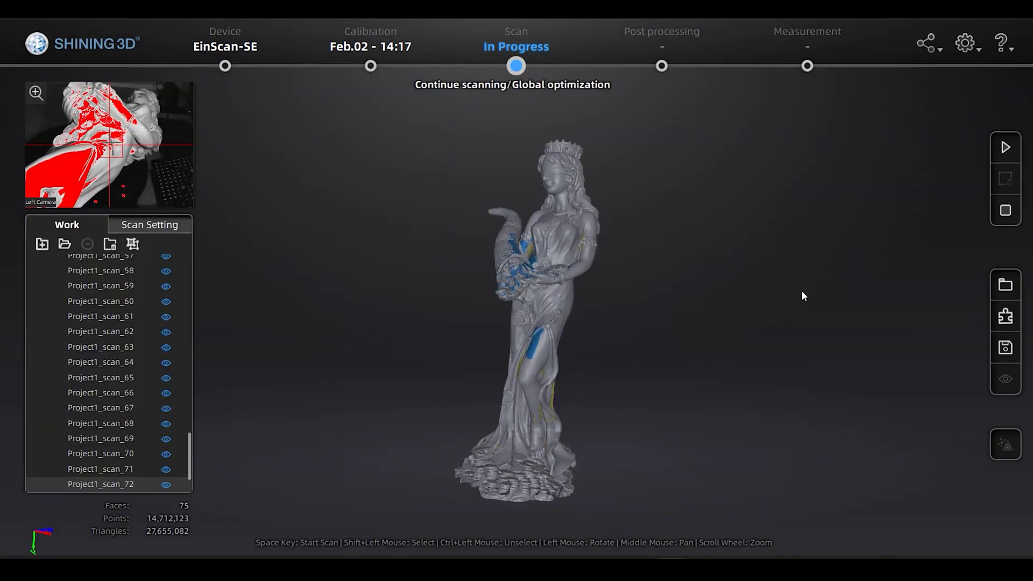
left_click(1005, 210)
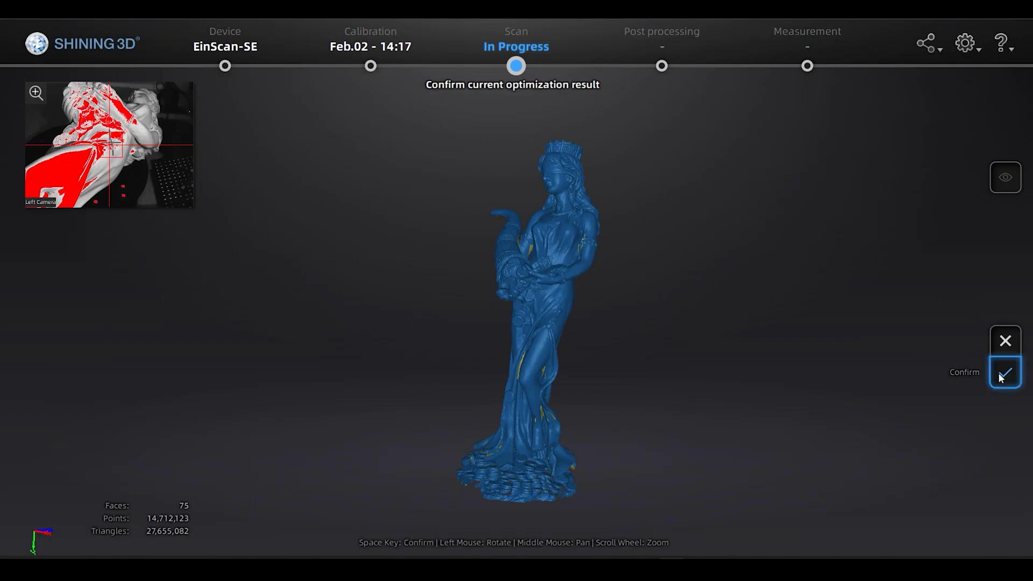
Step: Accept the optimization result and choose Watertight Model at Medium Detail for the sculpture
left_click(1004, 375)
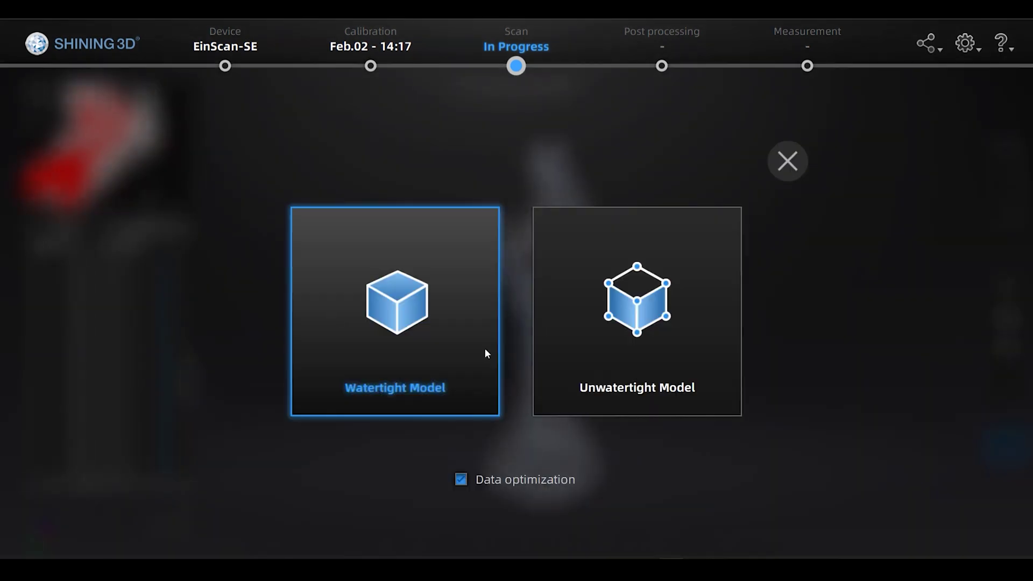
left_click(347, 393)
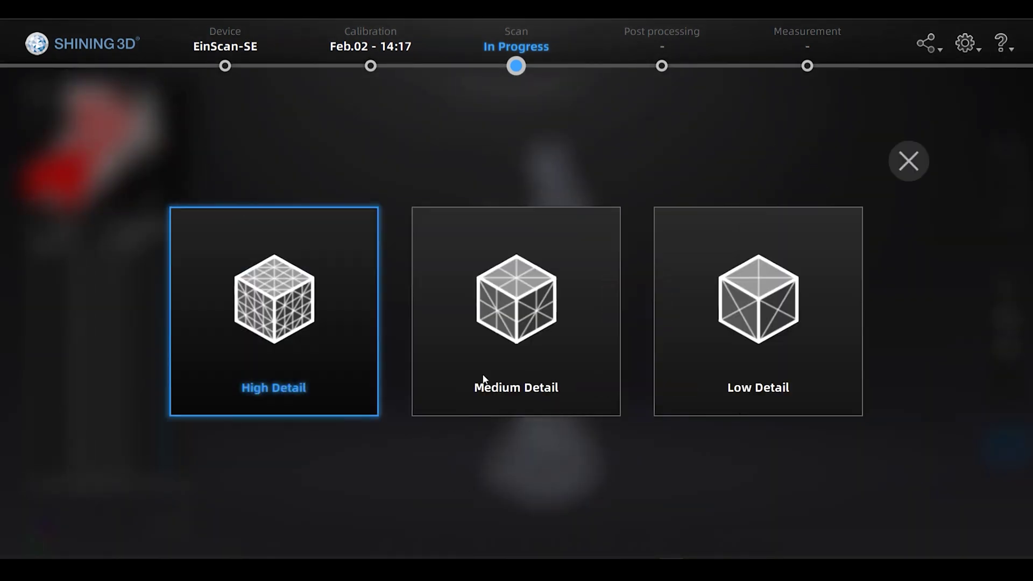
left_click(481, 382)
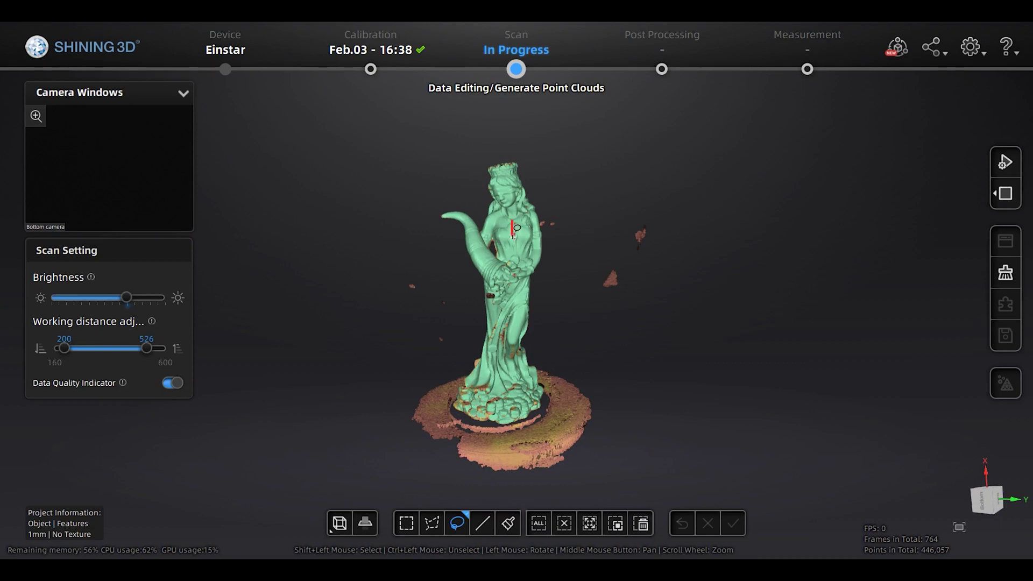
Step: Remove stray base points with Connected Domain, Invert and Delete, then generate the sculpture point cloud
left_click(594, 530)
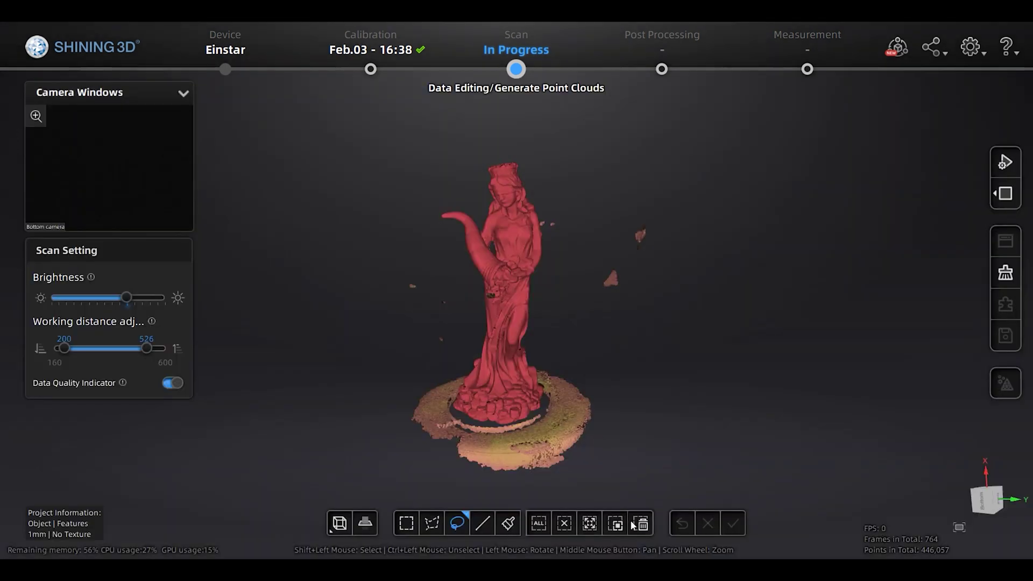
left_click(615, 523)
left_click(641, 522)
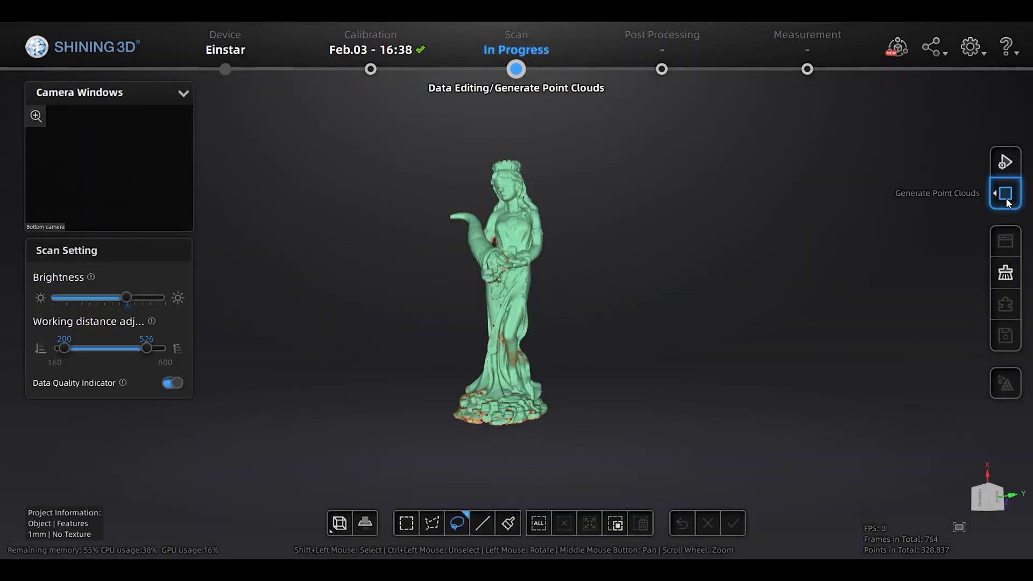
left_click(1005, 195)
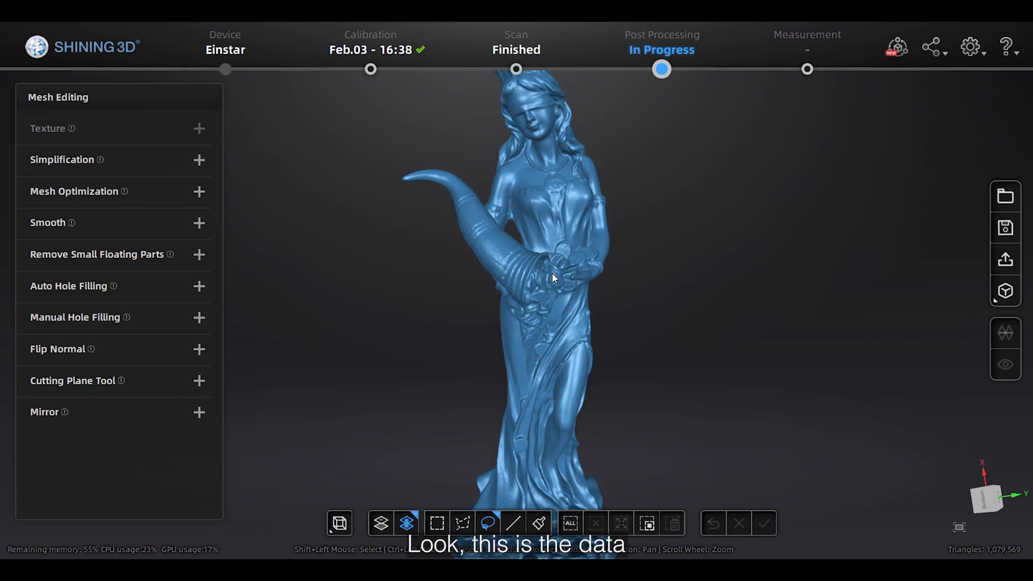
left_click_drag(552, 273, 743, 344)
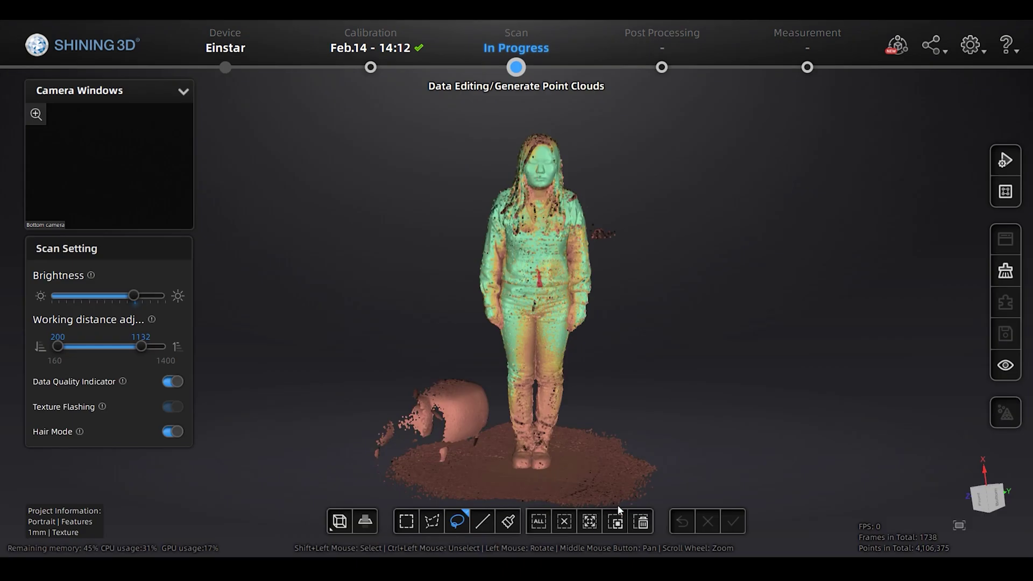
Step: Clear the floor and stray object via Connected Domain and Invert, then mesh the person at High quality
left_click(592, 521)
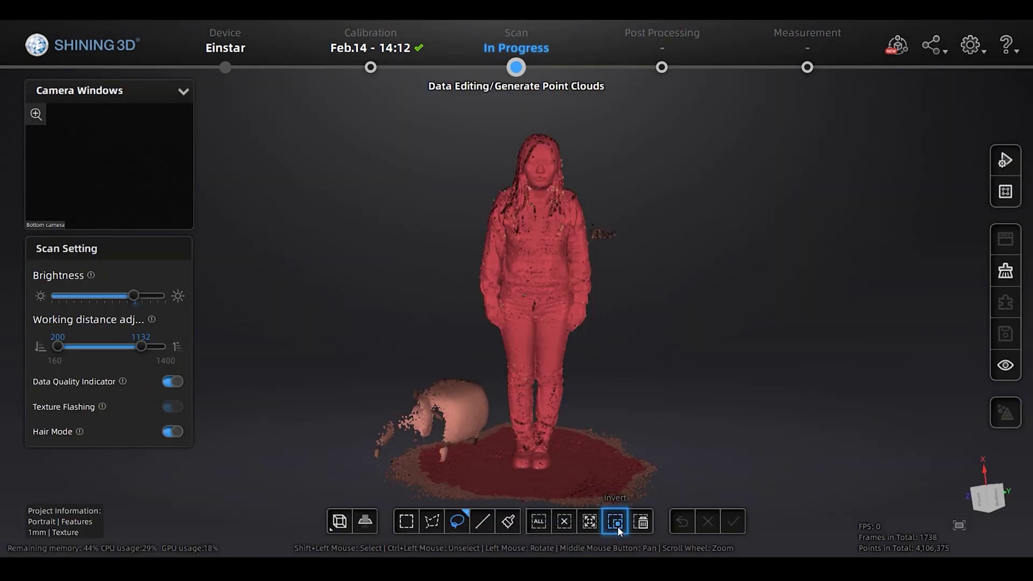
left_click(733, 520)
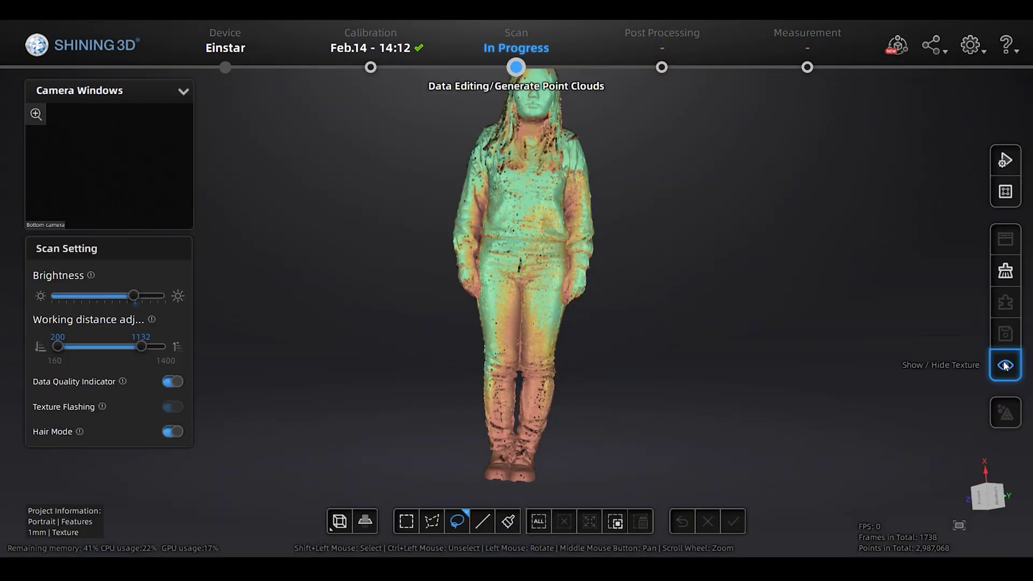
left_click(1011, 192)
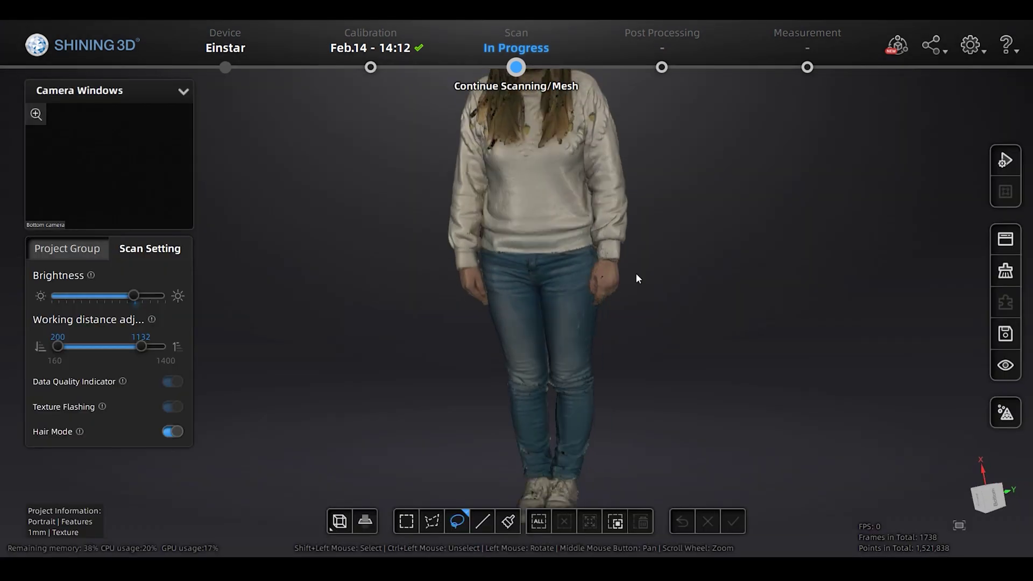
left_click(993, 417)
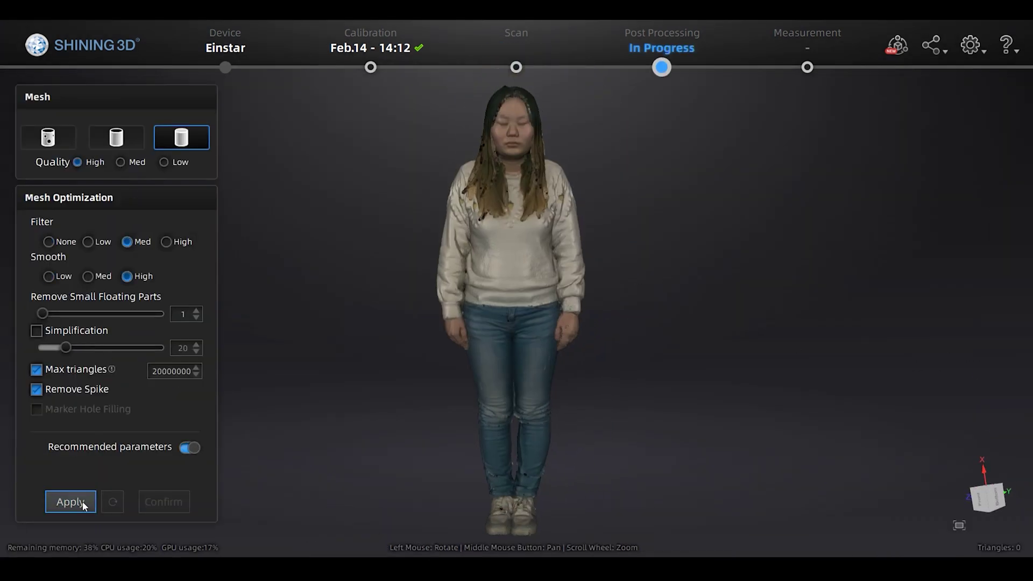
left_click(82, 503)
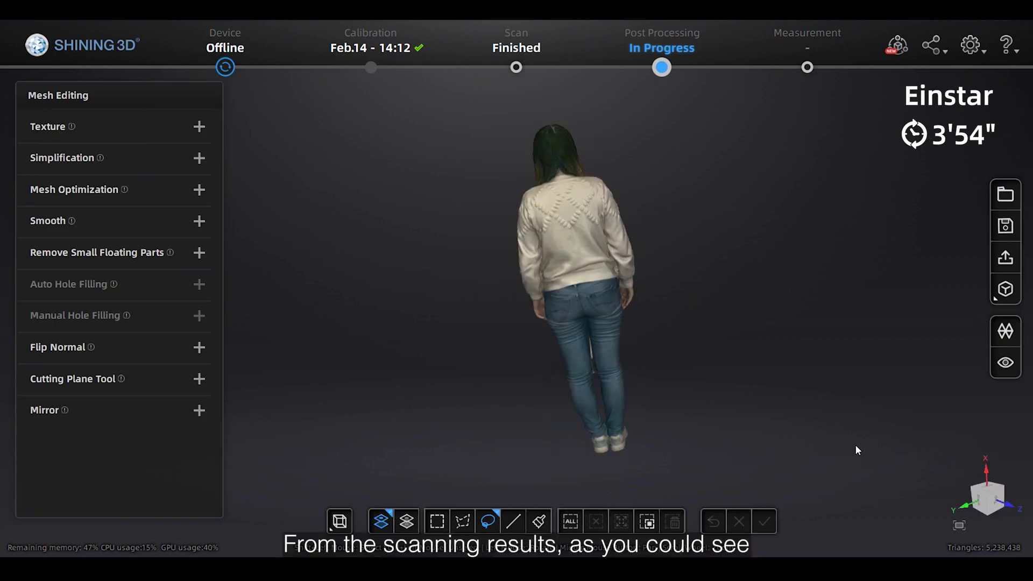